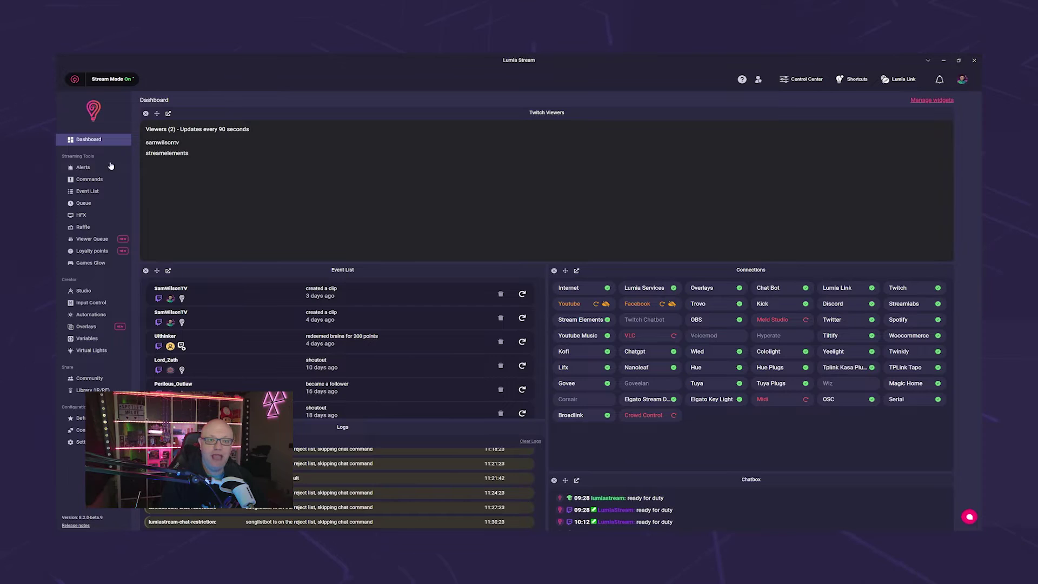
- Review the Meld Studio Stream Stopping, Recording Starting and Recording Stopping alerts and their advanced options
{"action": "left_click", "coordinate": [102, 168]}
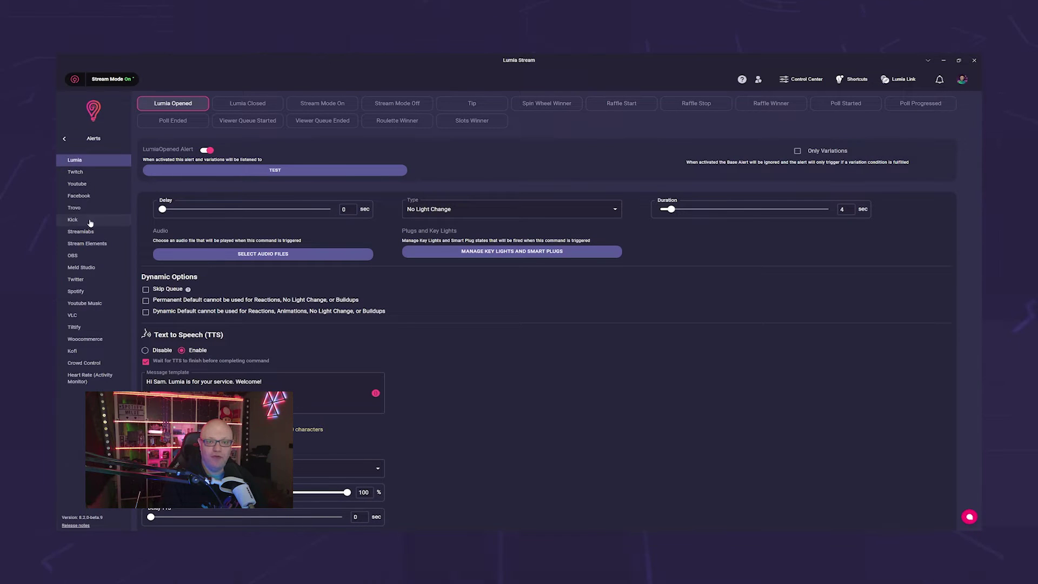
{"action": "left_click", "coordinate": [89, 268]}
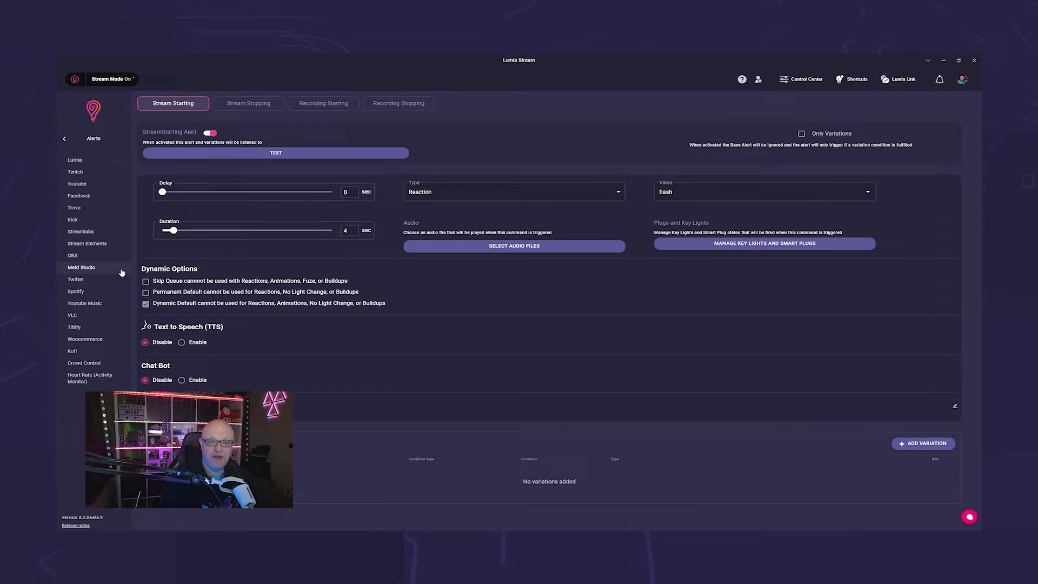
{"action": "left_click", "coordinate": [259, 107]}
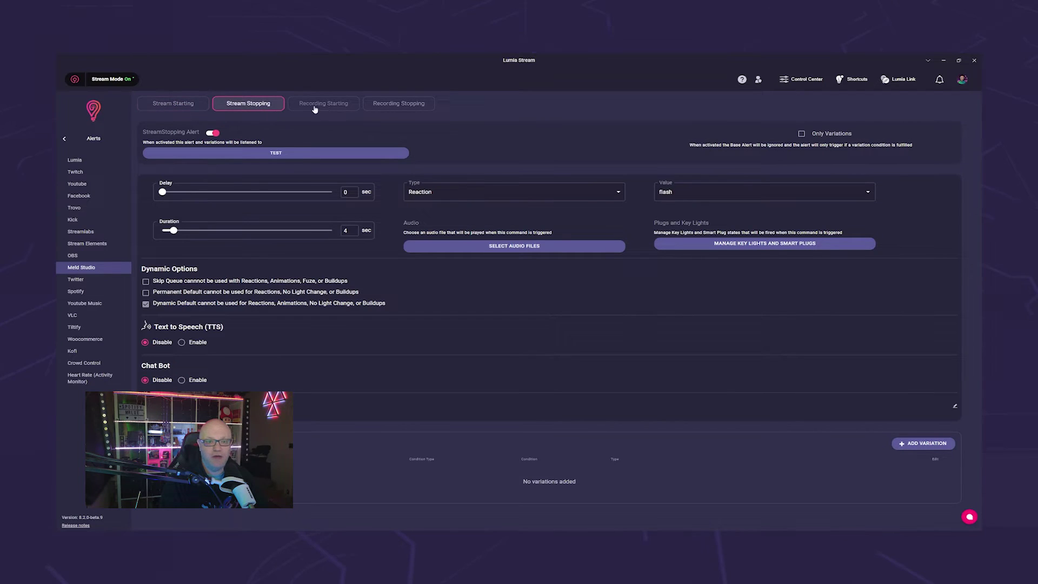
{"action": "left_click", "coordinate": [323, 104]}
{"action": "left_click", "coordinate": [399, 103]}
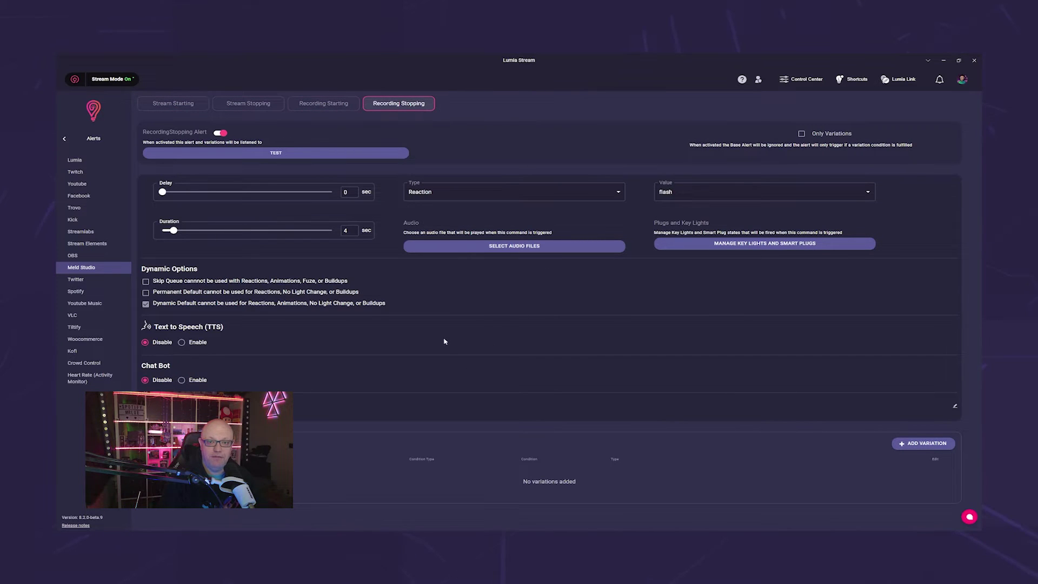
{"action": "left_click", "coordinate": [461, 406]}
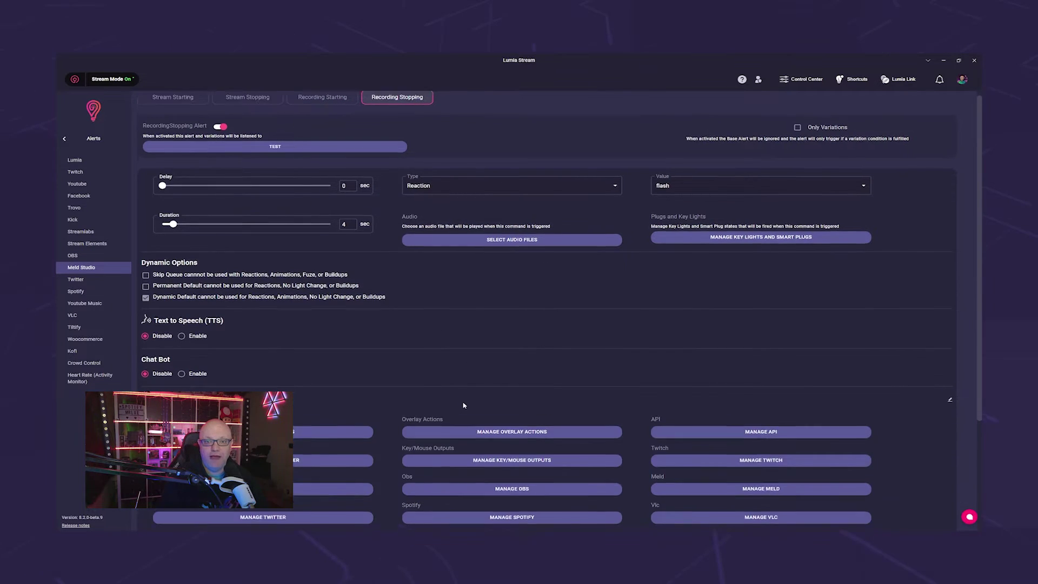
{"action": "scroll", "coordinate": [432, 404], "scroll_direction": "down", "scroll_amount": 2}
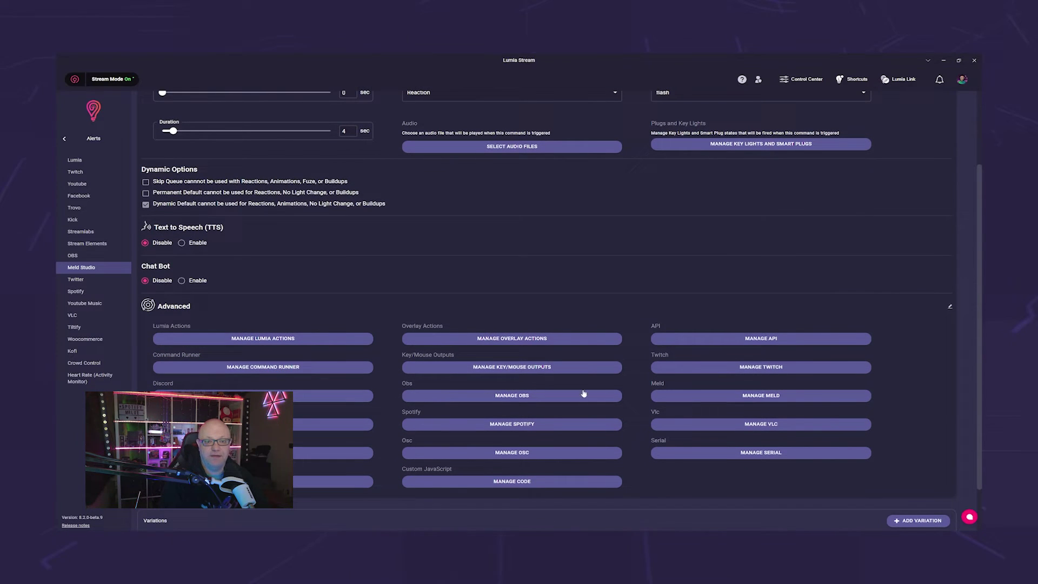
- Start a new command that performs the Meld SendEvent action
{"action": "left_click", "coordinate": [65, 139]}
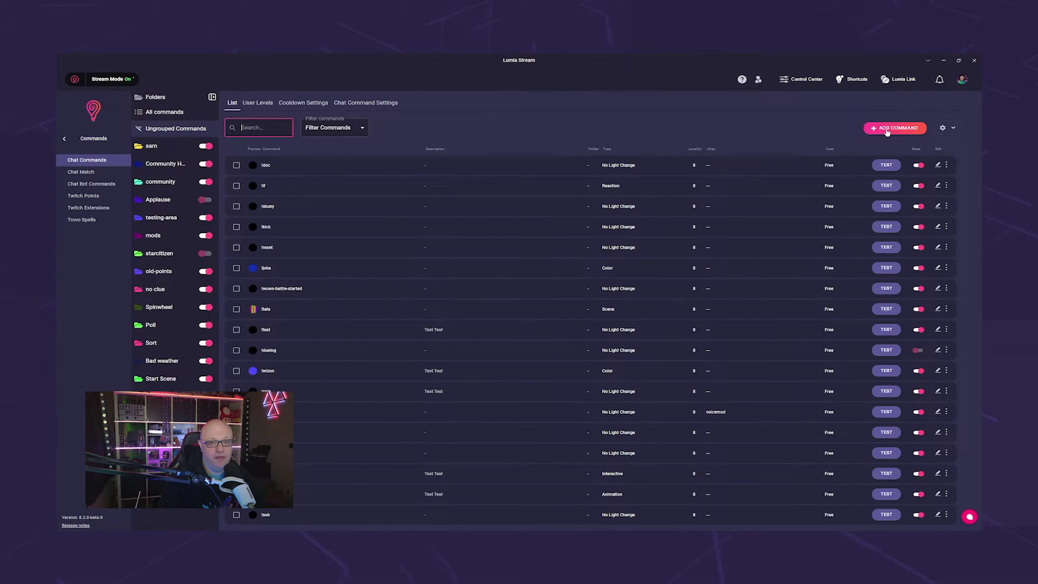
{"action": "left_click", "coordinate": [888, 130]}
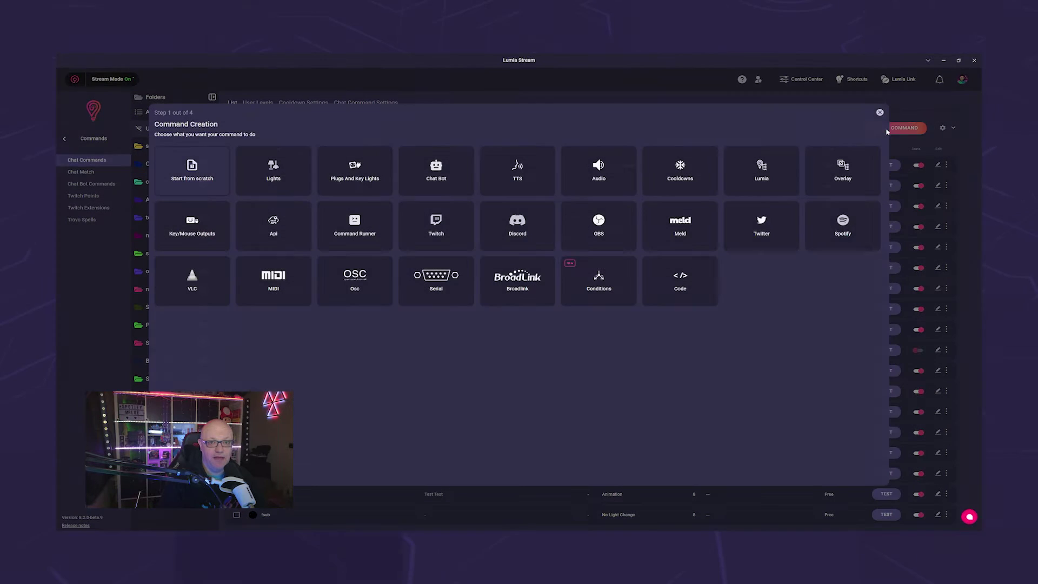
{"action": "left_click", "coordinate": [687, 232]}
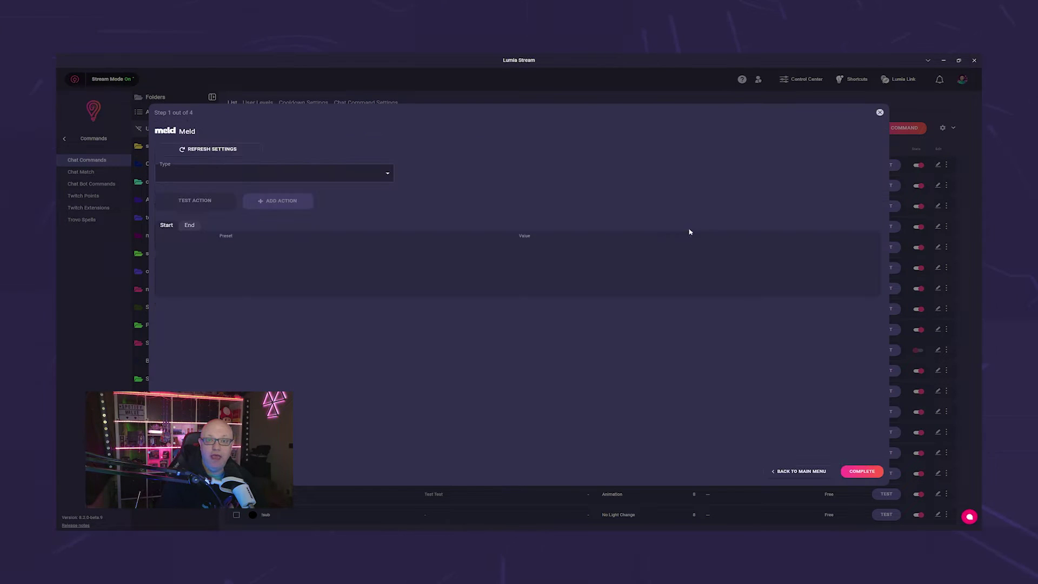
{"action": "left_click", "coordinate": [387, 176]}
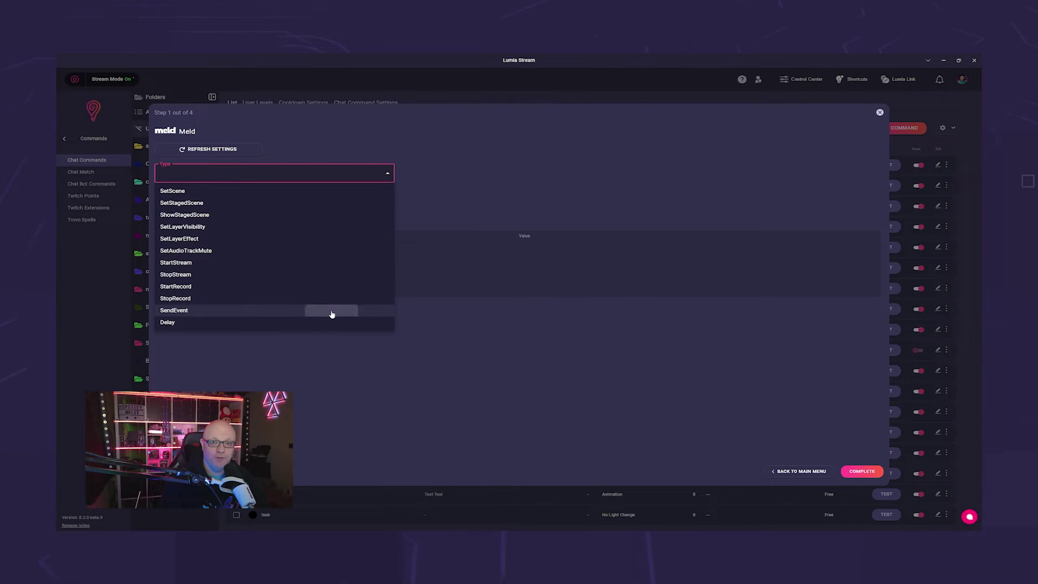
{"action": "left_click", "coordinate": [331, 311]}
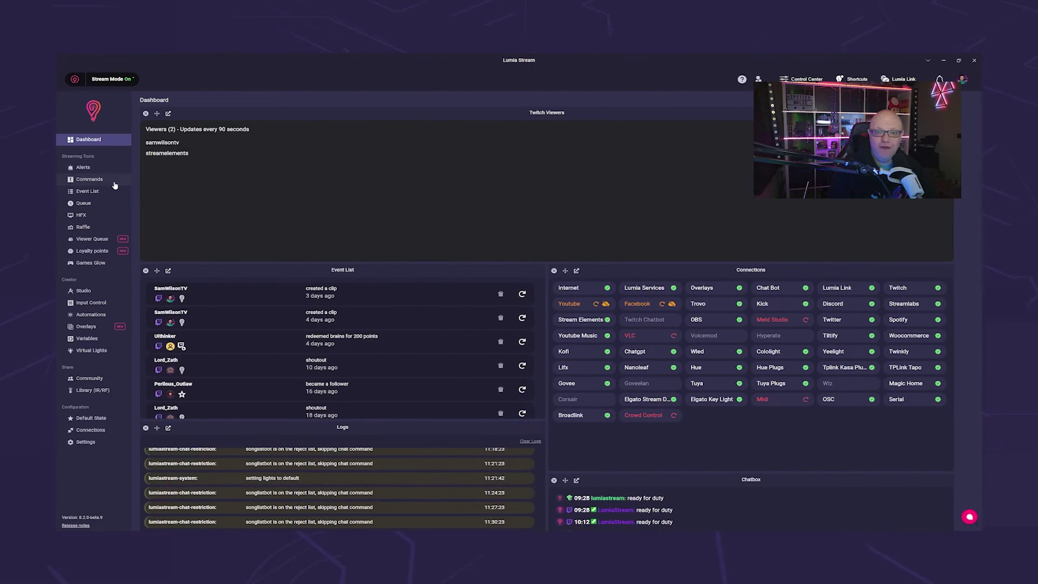
- Show the chat bot commands list and the roulette how-to-play help
{"action": "left_click", "coordinate": [108, 184]}
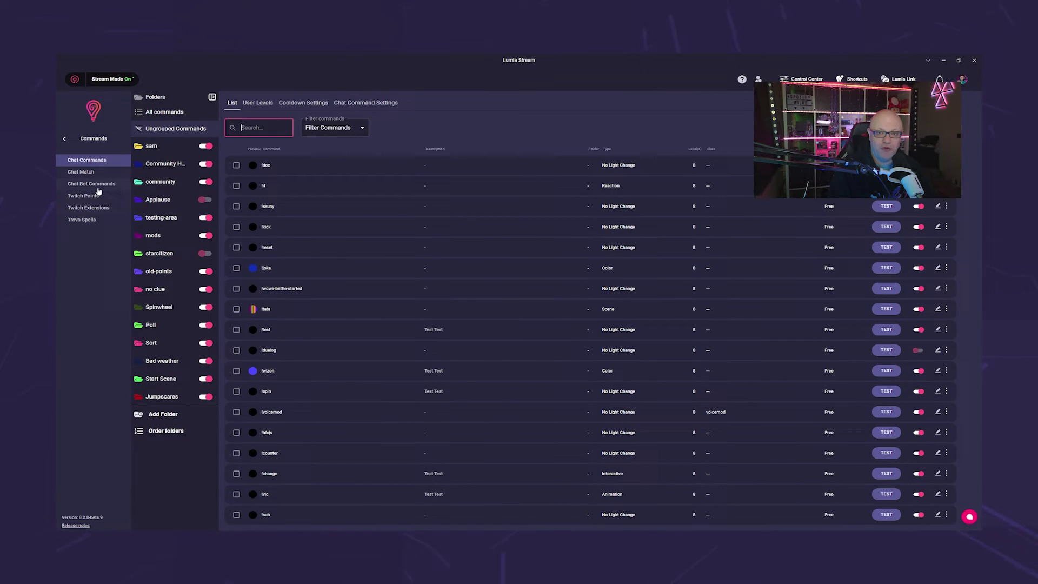
{"action": "left_click", "coordinate": [100, 186]}
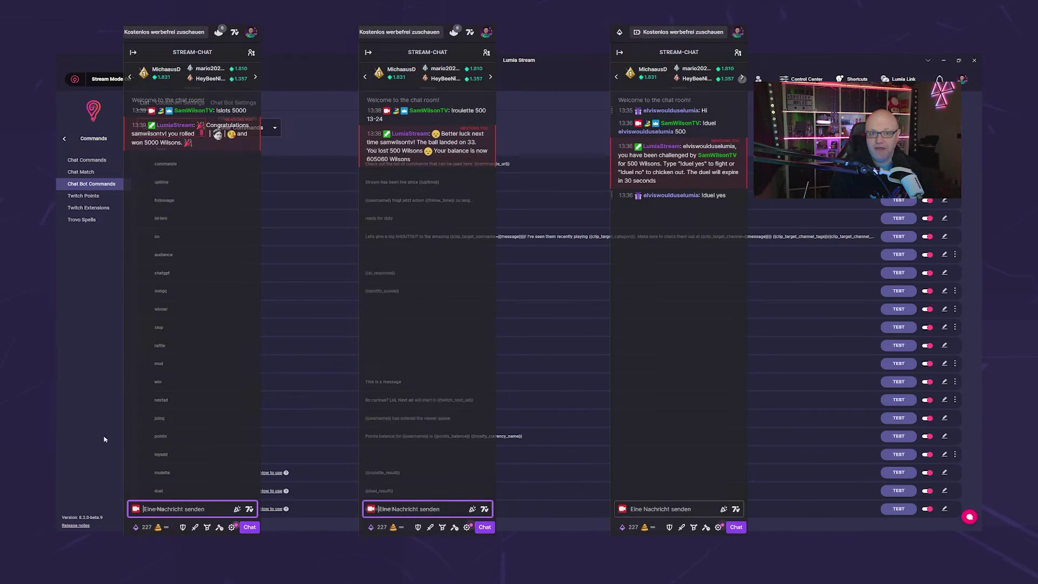
{"action": "left_click", "coordinate": [270, 473]}
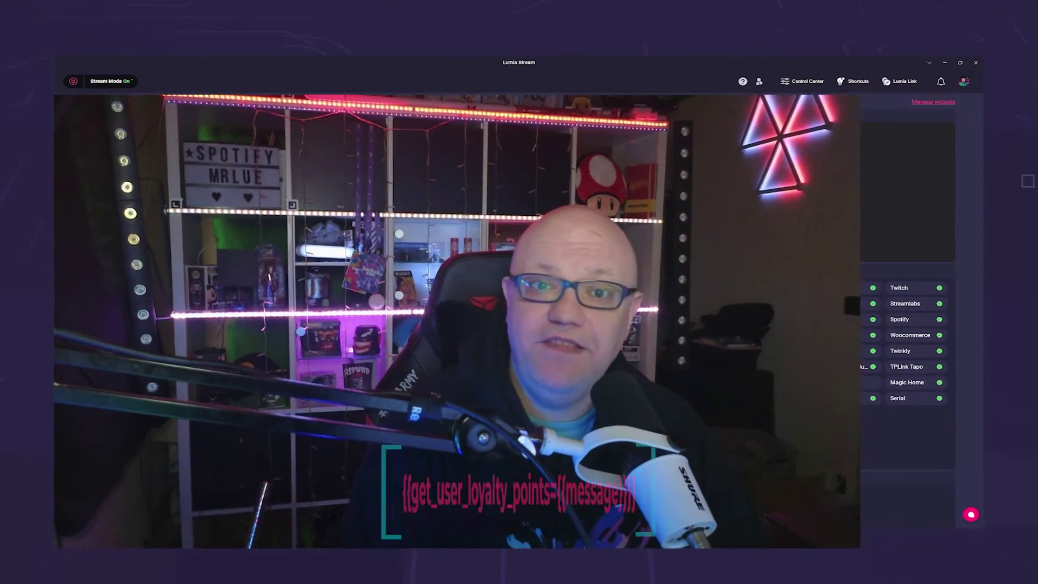
- Enable the chat bot reply and replace its message with the get_user_loyalty_points variable
{"action": "left_click", "coordinate": [436, 168]}
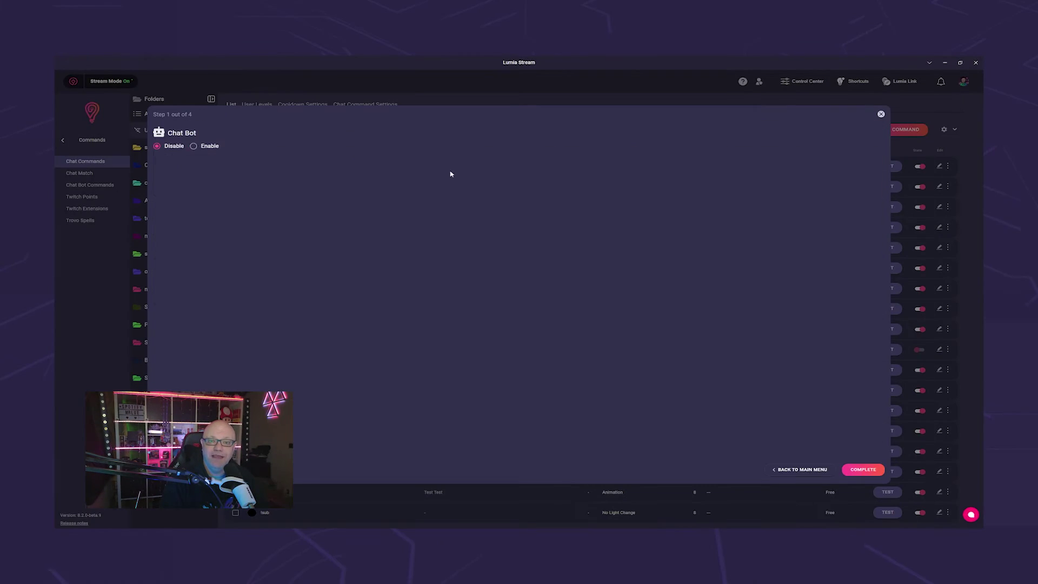
{"action": "left_click_drag", "start_coordinate": [158, 165], "coordinate": [659, 193]}
{"action": "key", "text": "BackSpace"}
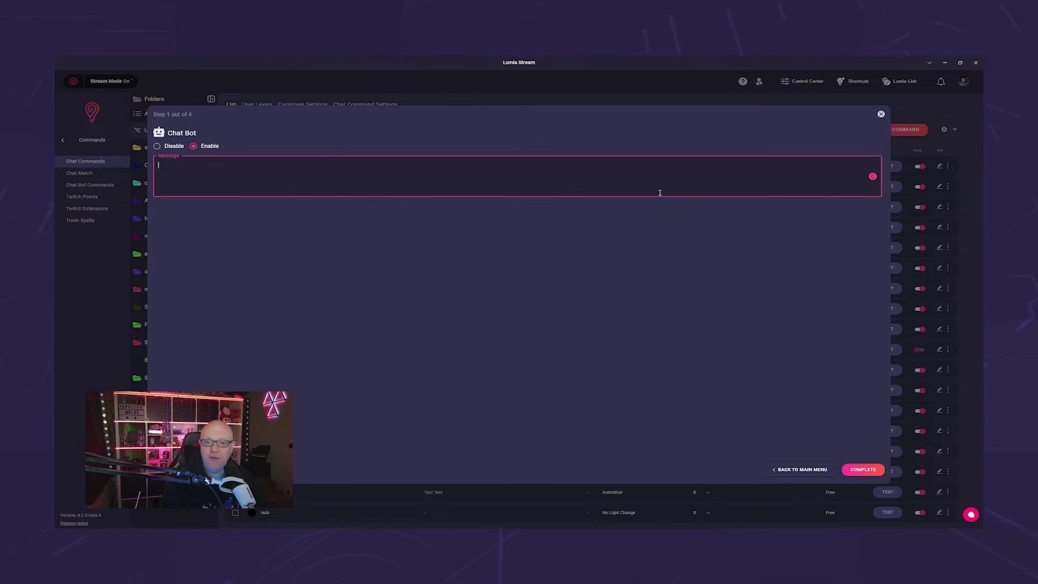
{"action": "key", "text": "braceleft"}
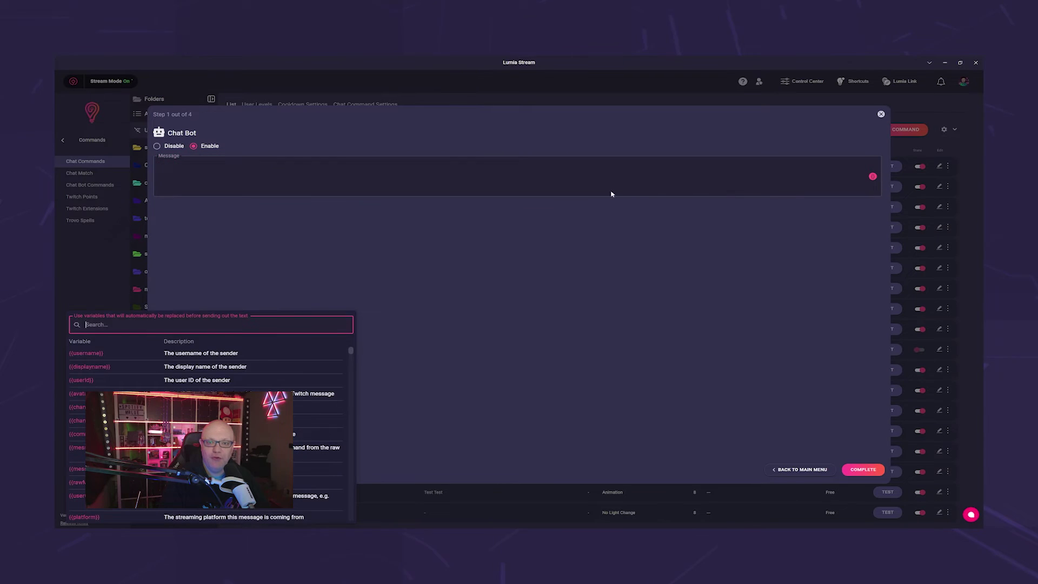
{"action": "type", "text": "loyal"}
{"action": "left_click", "coordinate": [116, 366]}
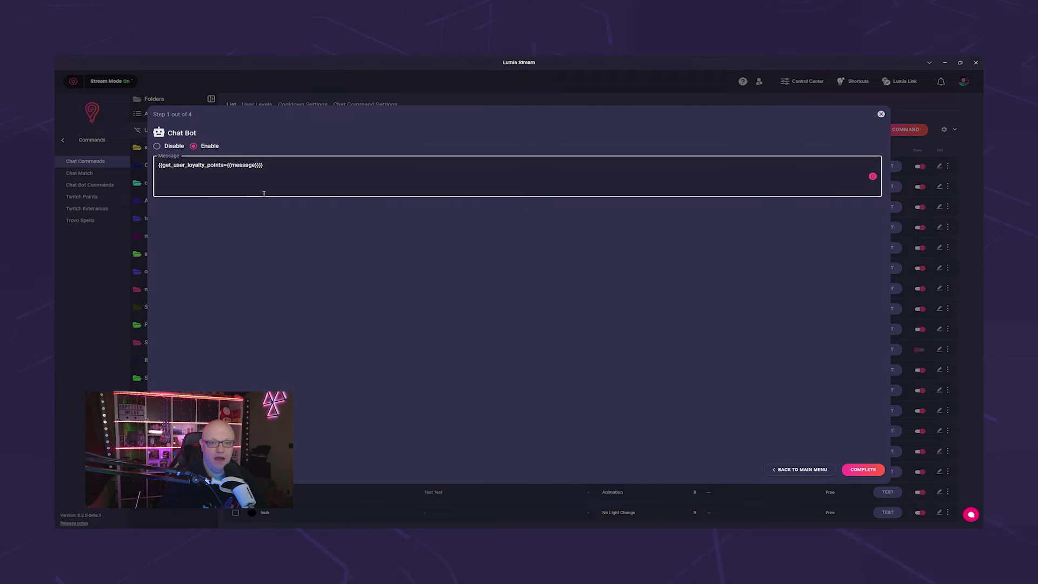
- Name the command userpoints and save it through the remaining setup pages
{"action": "left_click", "coordinate": [863, 469]}
{"action": "left_click", "coordinate": [863, 469]}
{"action": "triple_click", "coordinate": [159, 157]}
{"action": "type", "text": "userpoints"}
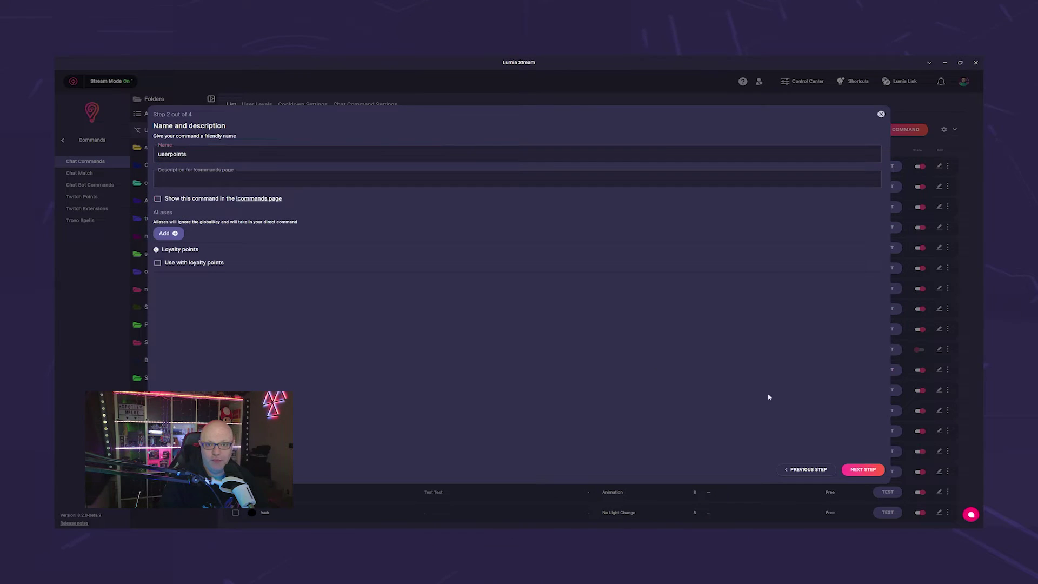
{"action": "left_click", "coordinate": [864, 469]}
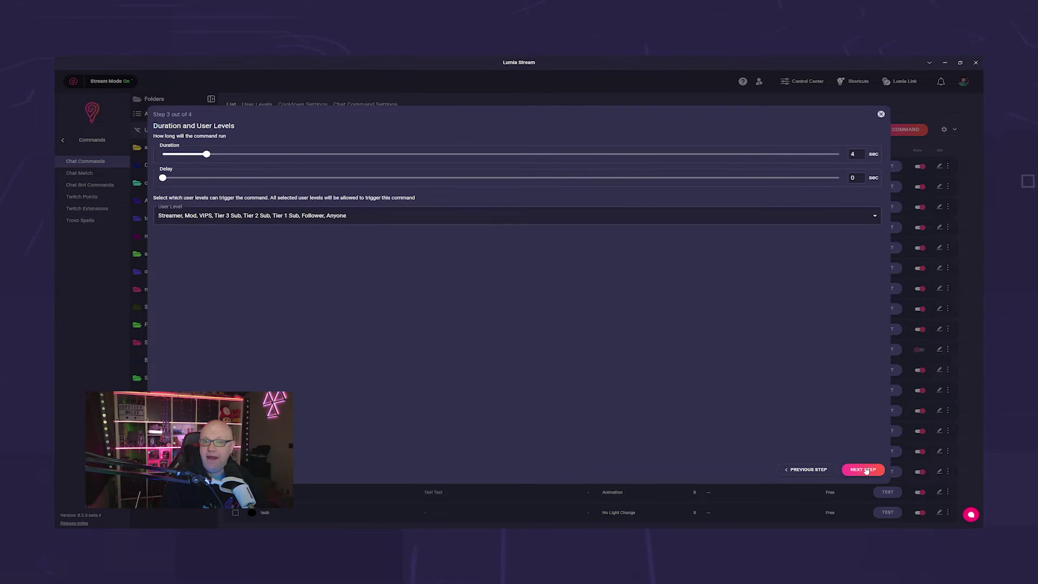
{"action": "left_click", "coordinate": [864, 470]}
{"action": "left_click", "coordinate": [864, 470]}
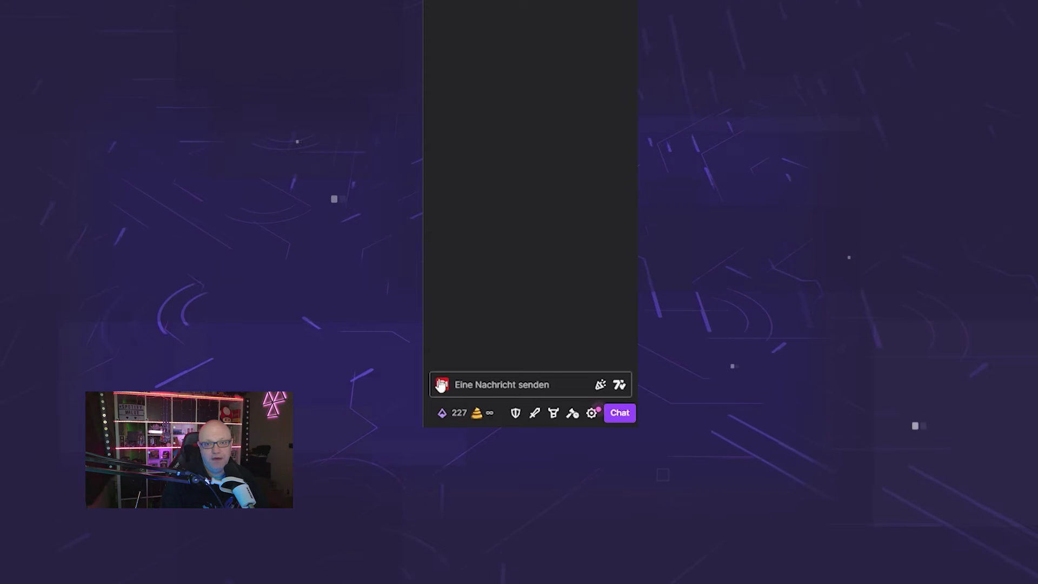
- Send the !userpoints command followed by a viewer's username in Twitch chat
{"action": "left_click", "coordinate": [441, 384]}
{"action": "type", "text": "!userpol"}
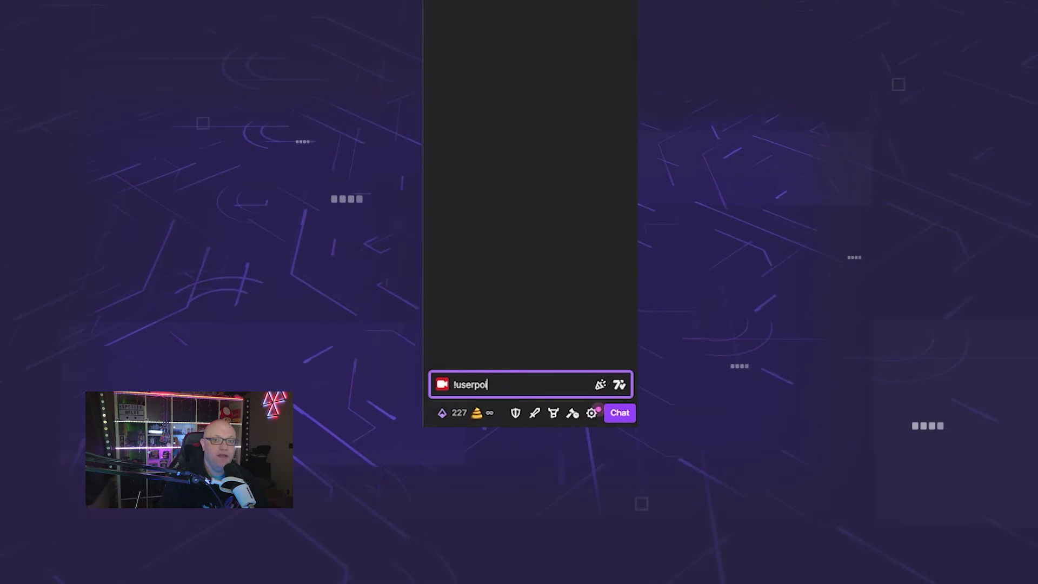
{"action": "key", "text": "BackSpace"}
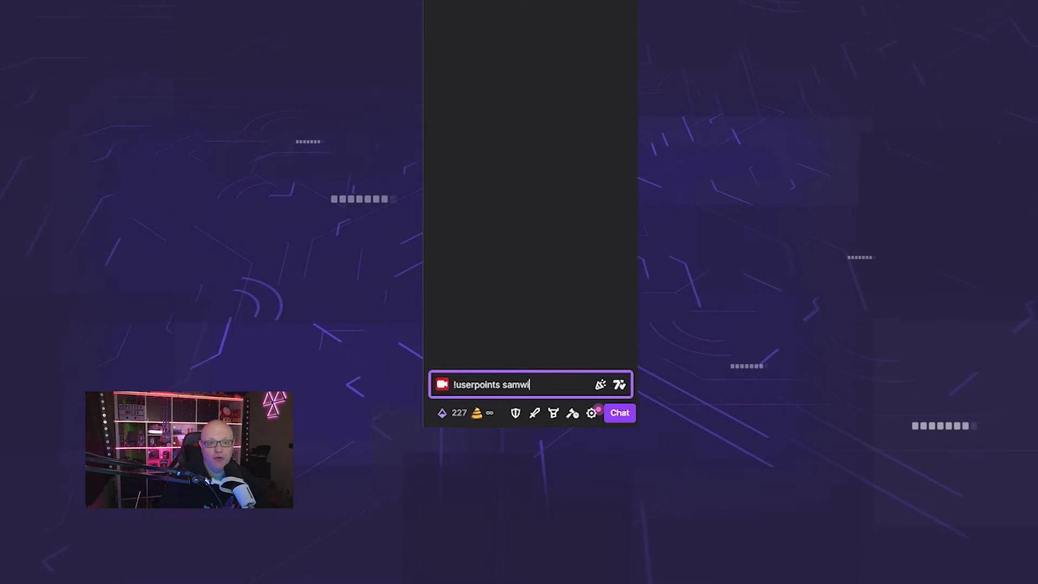
{"action": "key", "text": "Return"}
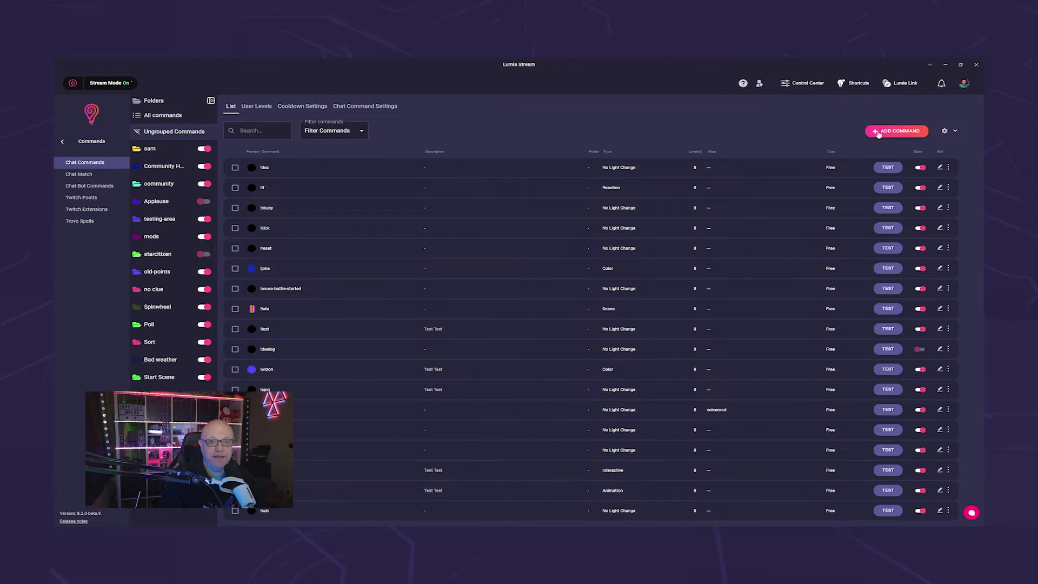
- Start another new command and choose Conditions as its type
{"action": "left_click", "coordinate": [878, 132]}
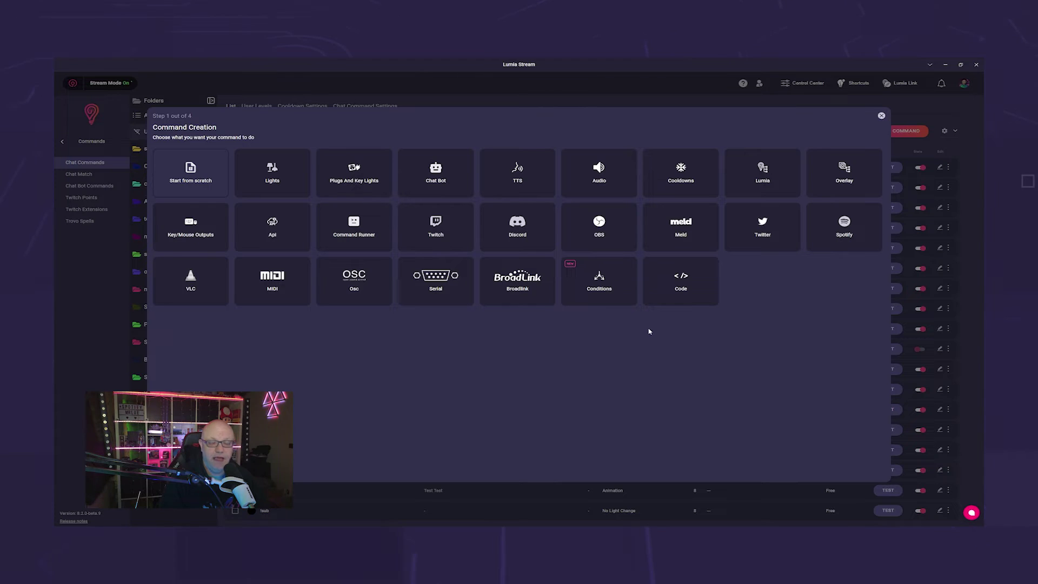
{"action": "left_click", "coordinate": [626, 290]}
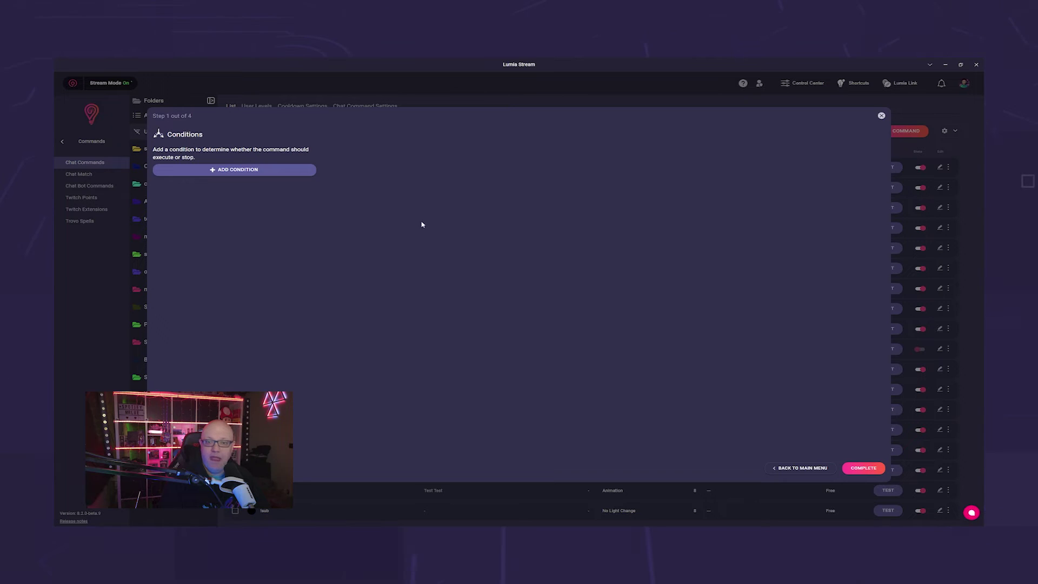
- Add two username conditions with values A and B, joined by Or
{"action": "left_click", "coordinate": [299, 169]}
{"action": "left_click", "coordinate": [849, 155]}
{"action": "left_click", "coordinate": [664, 183]}
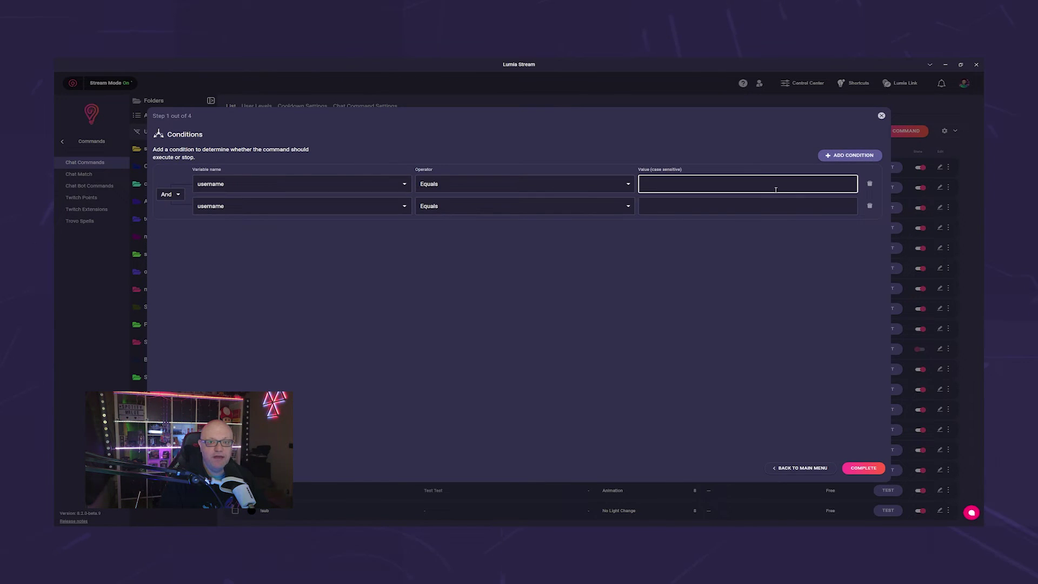
{"action": "type", "text": "A"}
{"action": "left_click", "coordinate": [686, 207]}
{"action": "type", "text": "B"}
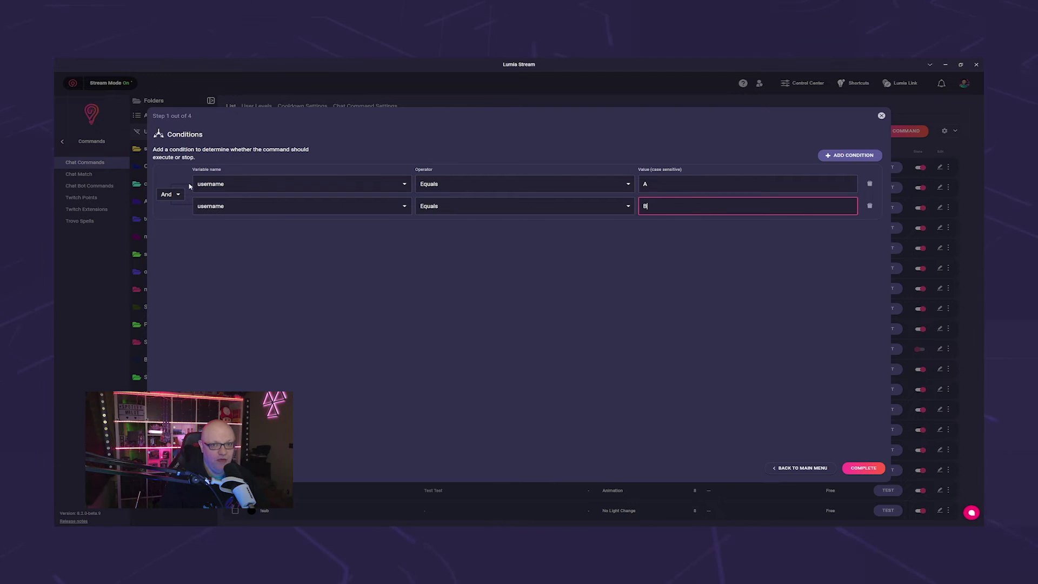
{"action": "left_click", "coordinate": [171, 194]}
{"action": "left_click", "coordinate": [169, 221]}
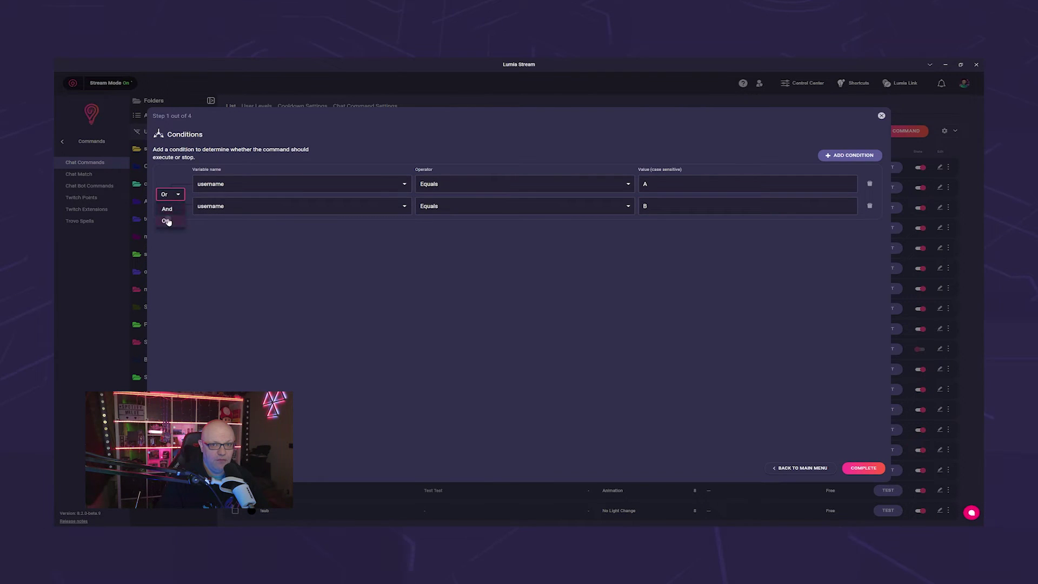
- Try spotify_now_playing_song on the second condition, then revert to username B joined by Or
{"action": "left_click", "coordinate": [285, 210]}
{"action": "type", "text": "spo"}
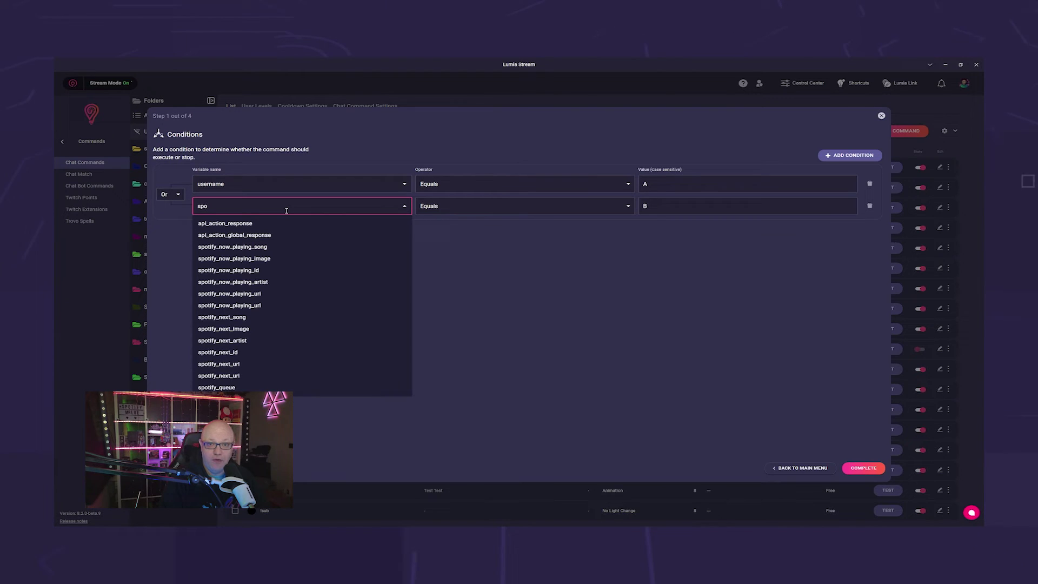
{"action": "left_click", "coordinate": [233, 247]}
{"action": "left_click", "coordinate": [642, 212]}
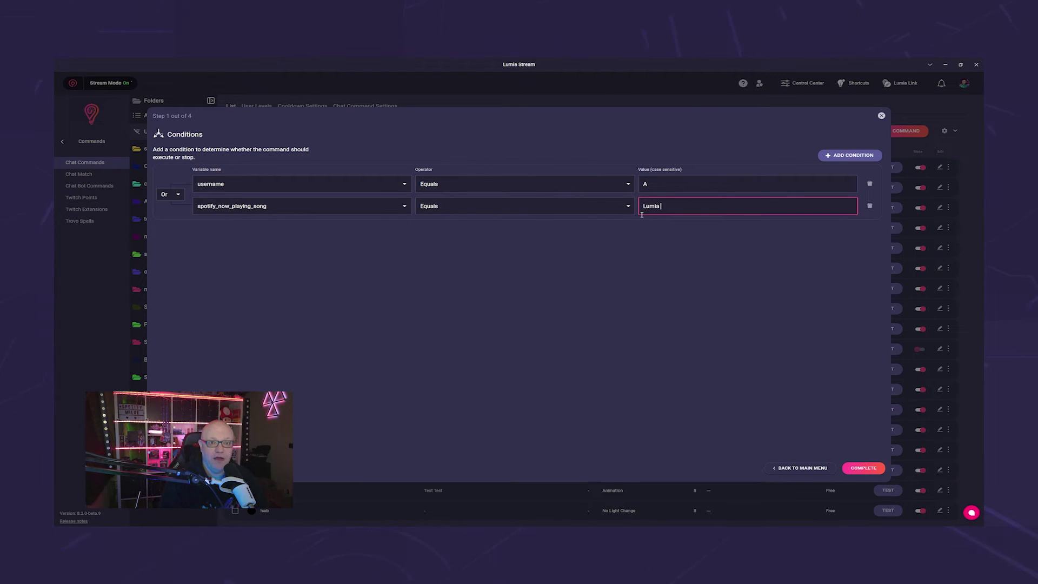
{"action": "left_click", "coordinate": [170, 194]}
{"action": "left_click", "coordinate": [171, 219]}
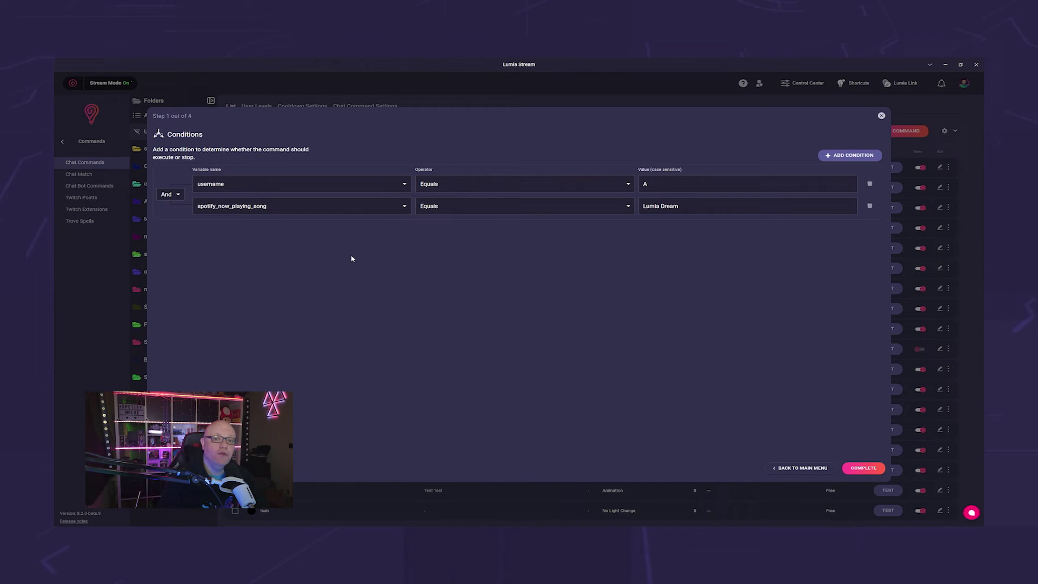
{"action": "left_click", "coordinate": [399, 208]}
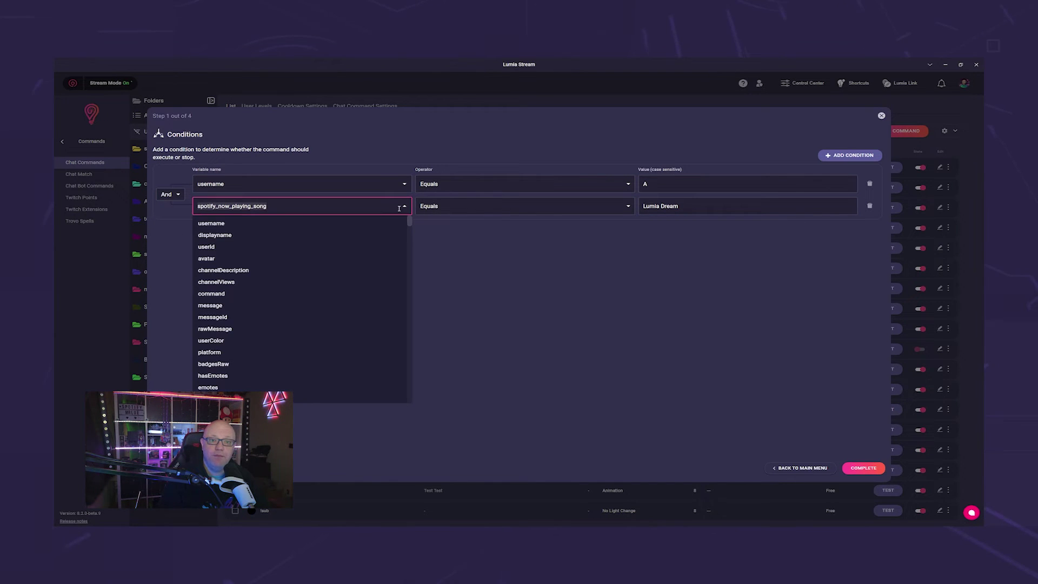
{"action": "left_click", "coordinate": [337, 224]}
{"action": "left_click", "coordinate": [670, 209]}
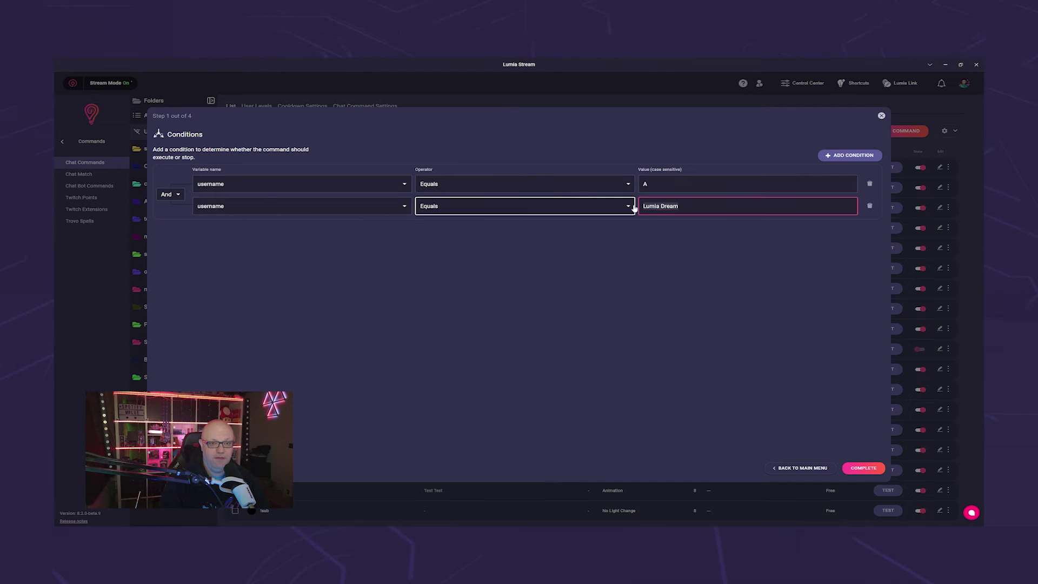
{"action": "type", "text": "B"}
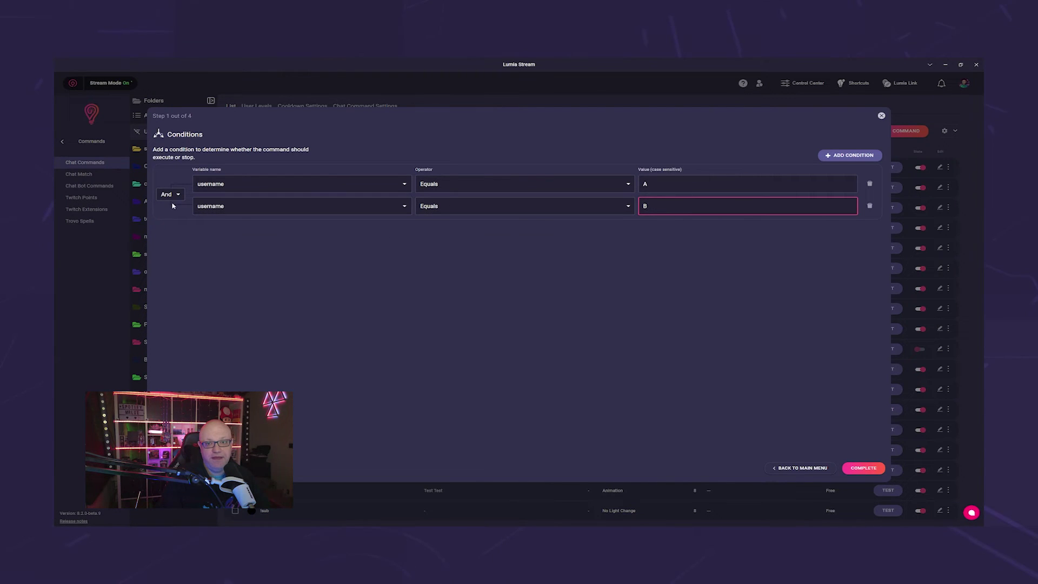
{"action": "left_click", "coordinate": [170, 194]}
{"action": "left_click", "coordinate": [169, 220]}
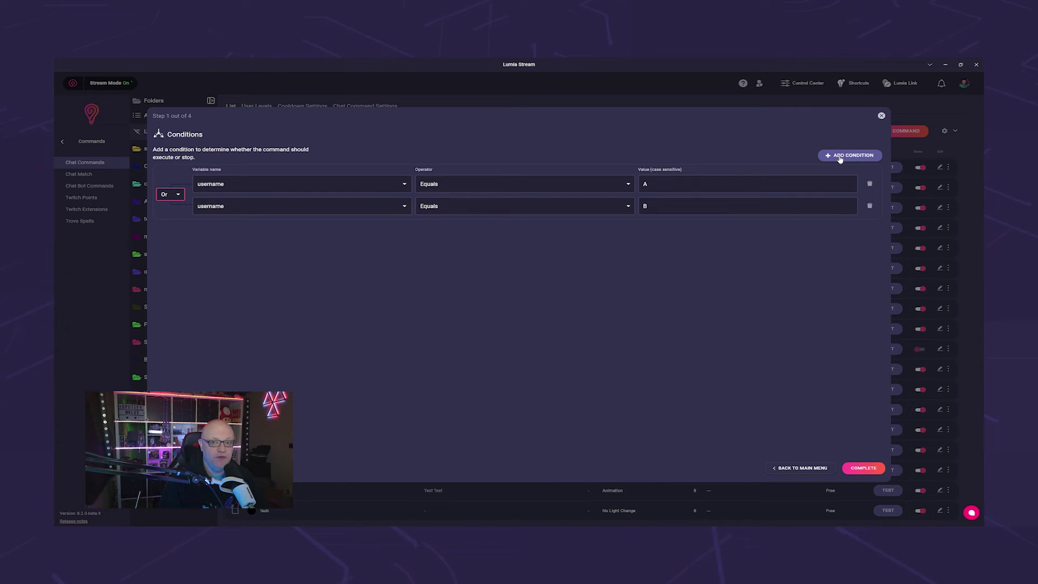
- Add third, fourth and fifth conditions joined by Or, giving the fourth the value D
{"action": "left_click", "coordinate": [840, 158]}
{"action": "left_click", "coordinate": [169, 216]}
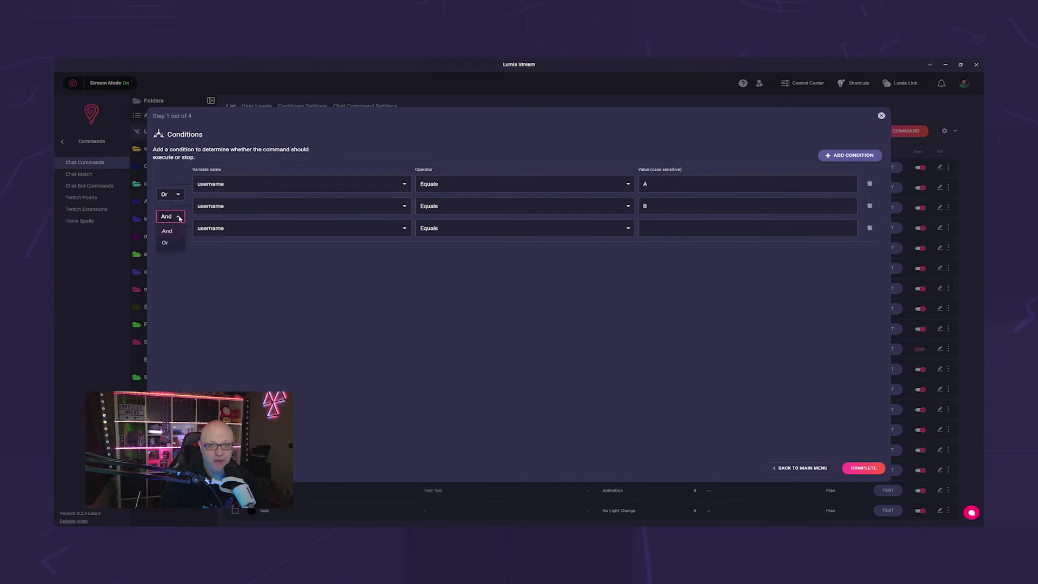
{"action": "left_click", "coordinate": [166, 243]}
{"action": "left_click", "coordinate": [651, 228]}
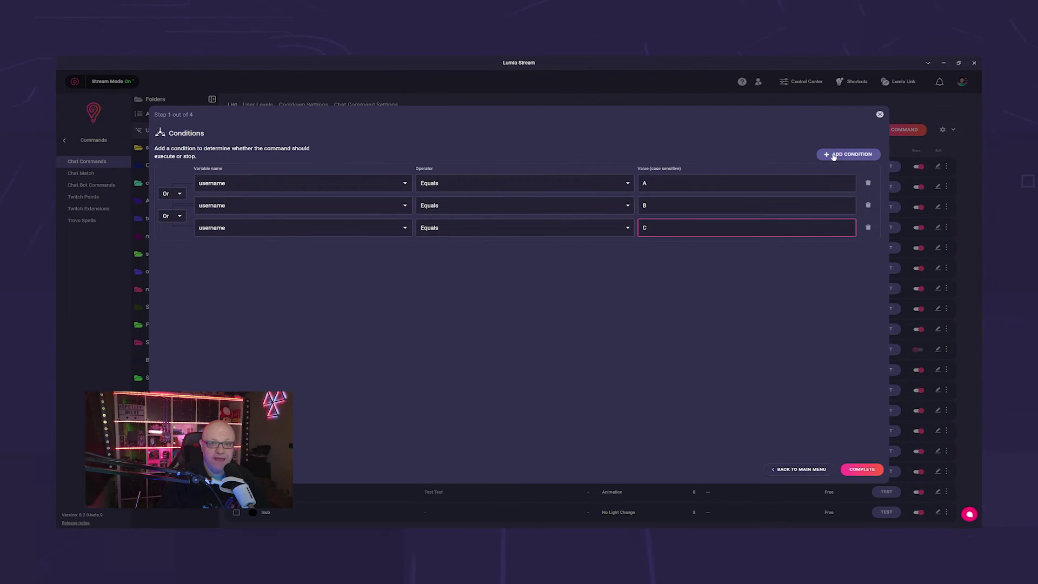
{"action": "left_click", "coordinate": [834, 157]}
{"action": "left_click", "coordinate": [654, 254]}
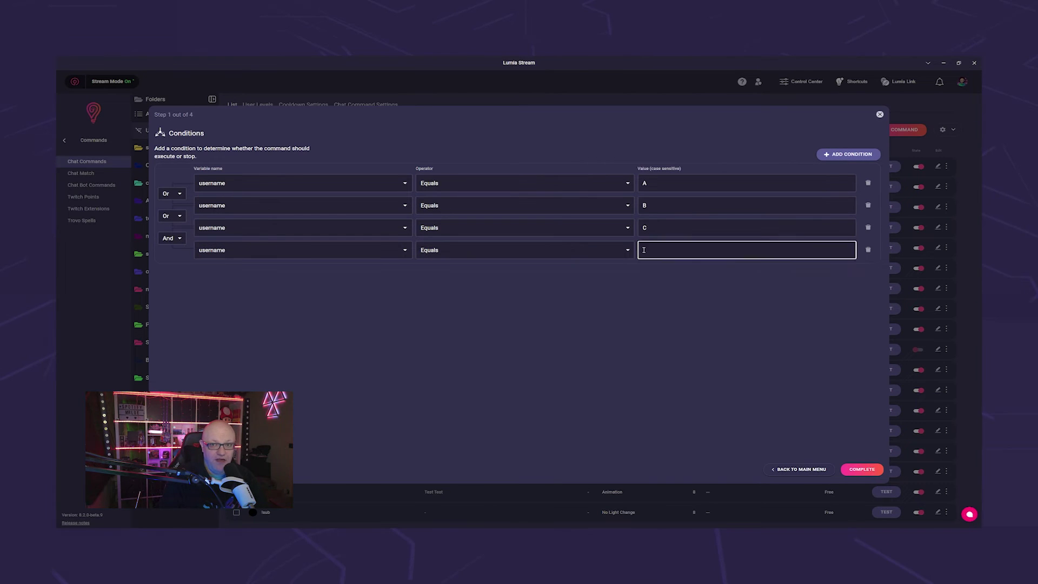
{"action": "type", "text": "D"}
{"action": "left_click", "coordinate": [848, 154]}
{"action": "left_click", "coordinate": [172, 260]}
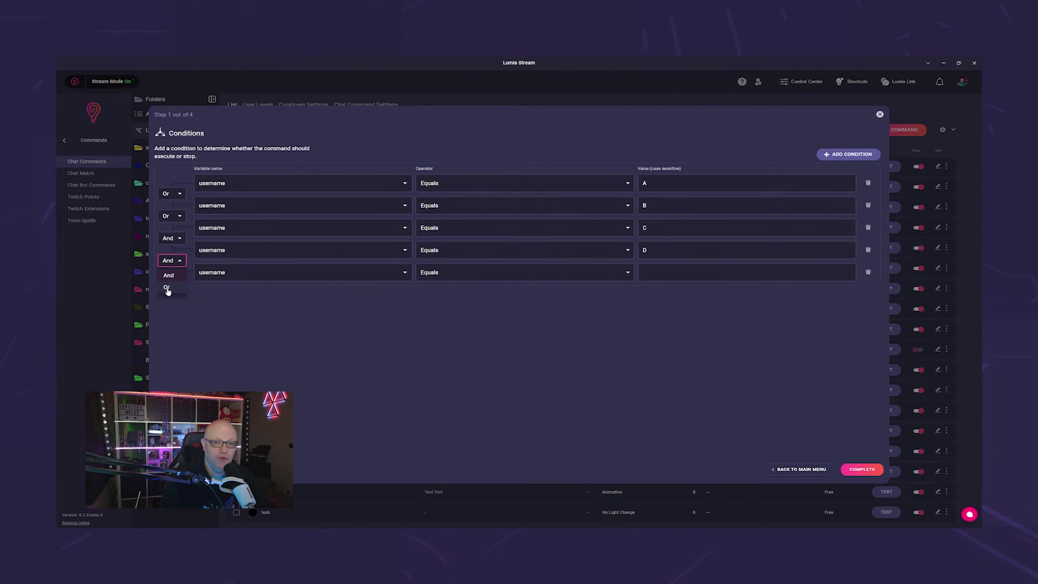
{"action": "left_click", "coordinate": [166, 287]}
{"action": "left_click", "coordinate": [659, 273]}
{"action": "left_click", "coordinate": [656, 333]}
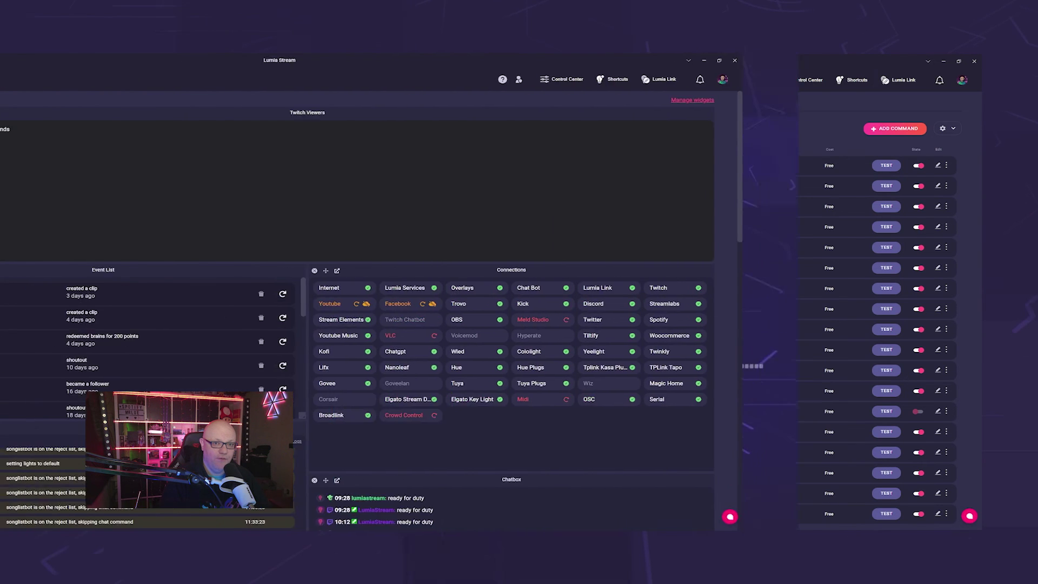
- Add a folder watcher on the Instrumentals AI folder and begin searching for its bound command
{"action": "left_click", "coordinate": [92, 302]}
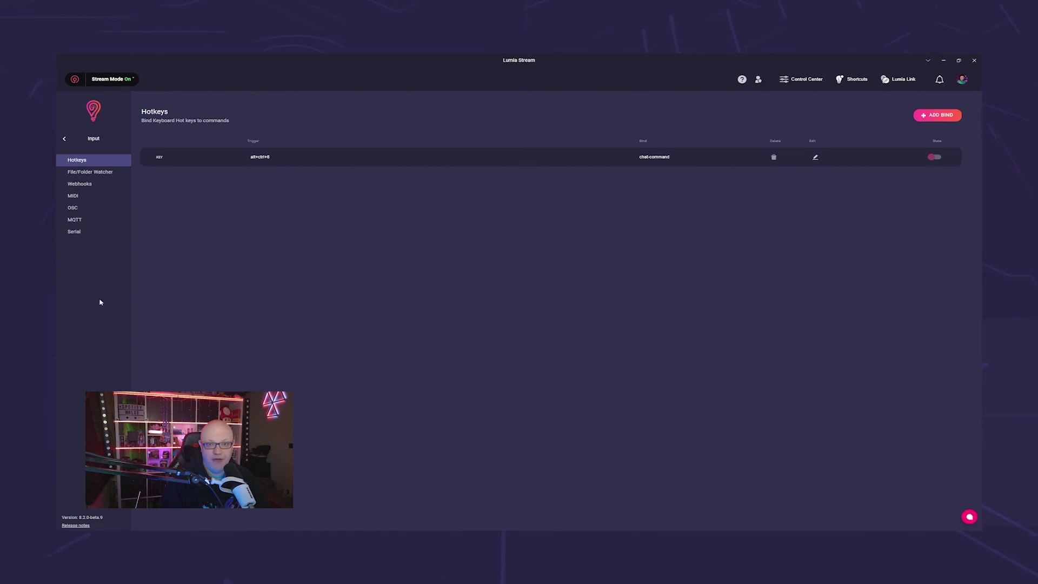
{"action": "left_click", "coordinate": [107, 172]}
{"action": "left_click", "coordinate": [929, 130]}
{"action": "left_click", "coordinate": [490, 161]}
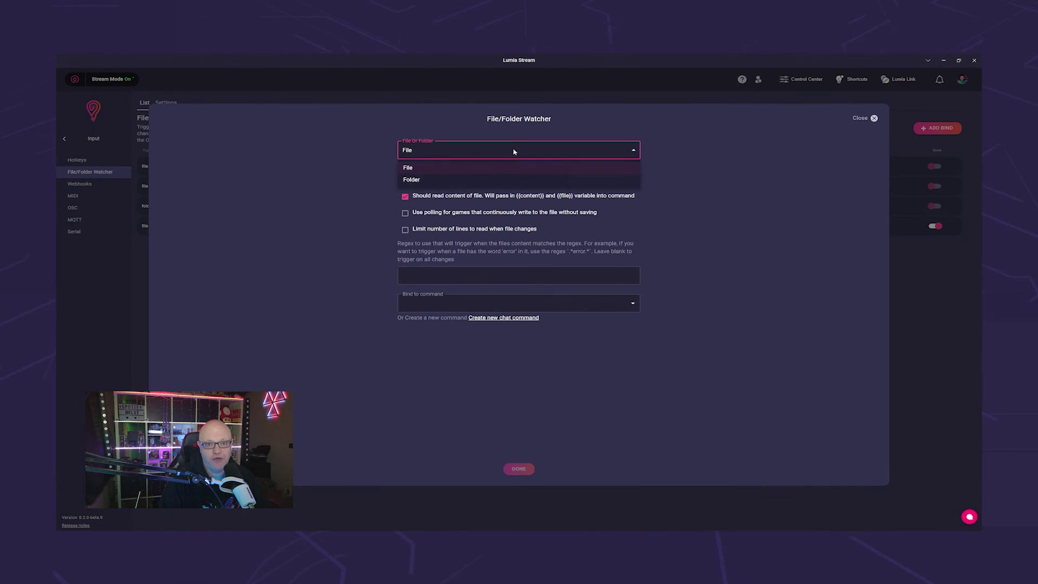
{"action": "left_click", "coordinate": [489, 177]}
{"action": "left_click", "coordinate": [592, 186]}
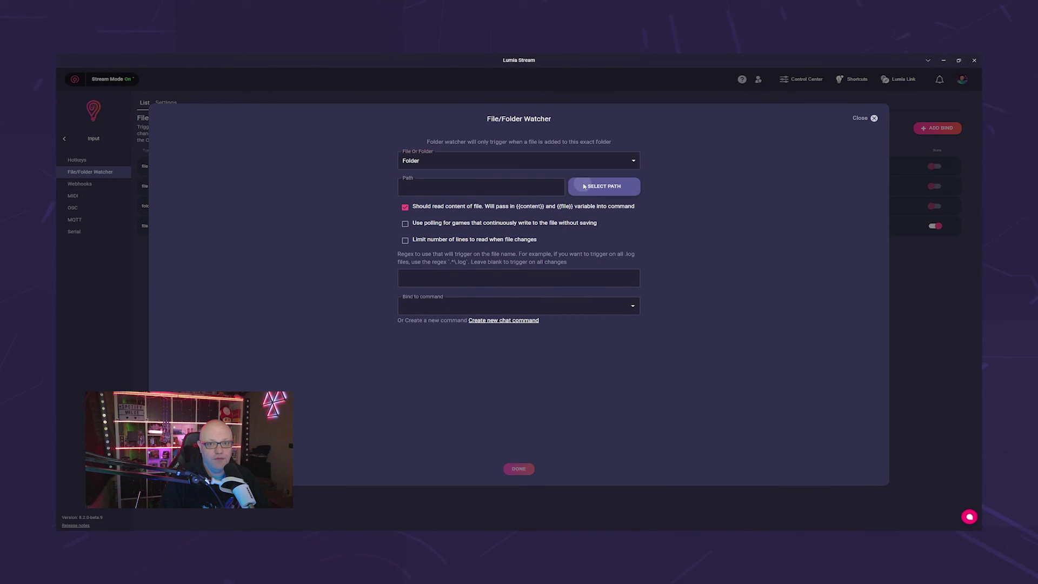
{"action": "double_click", "coordinate": [189, 111]}
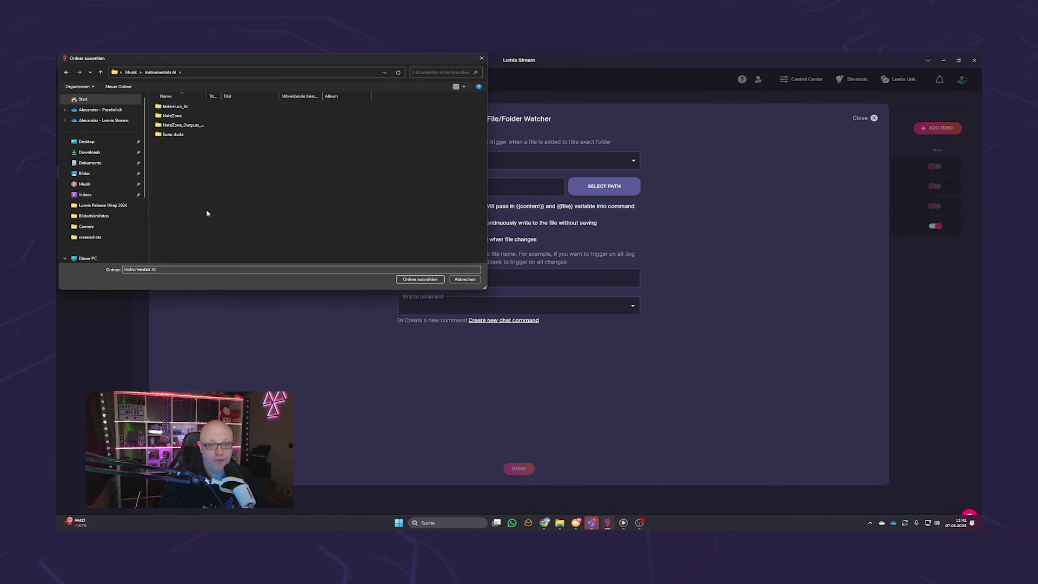
{"action": "left_click", "coordinate": [417, 279]}
{"action": "left_click", "coordinate": [433, 306]}
{"action": "type", "text": "l"}
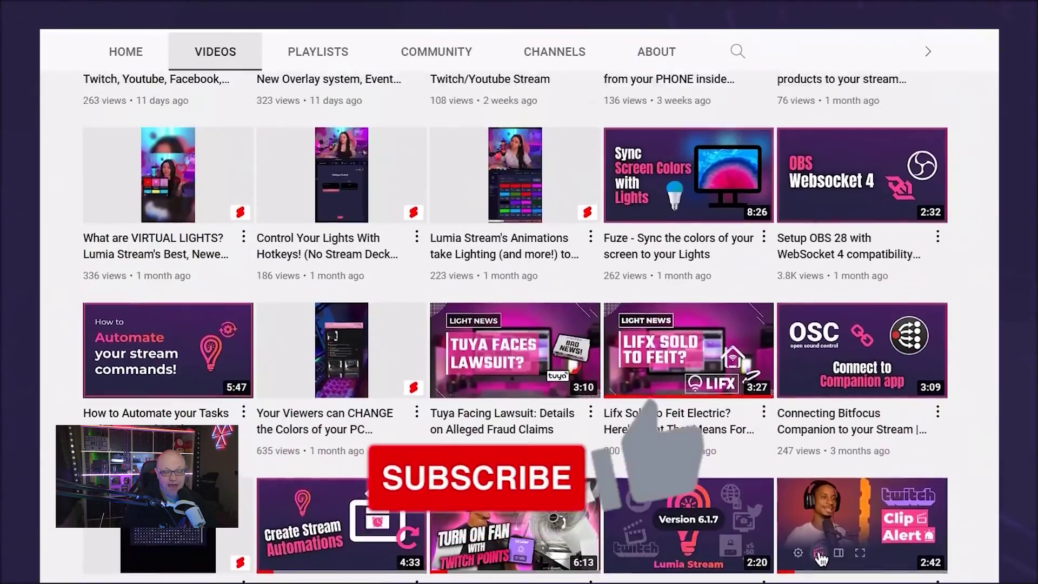
{"action": "scroll", "coordinate": [519, 313], "scroll_direction": "up", "scroll_amount": 3}
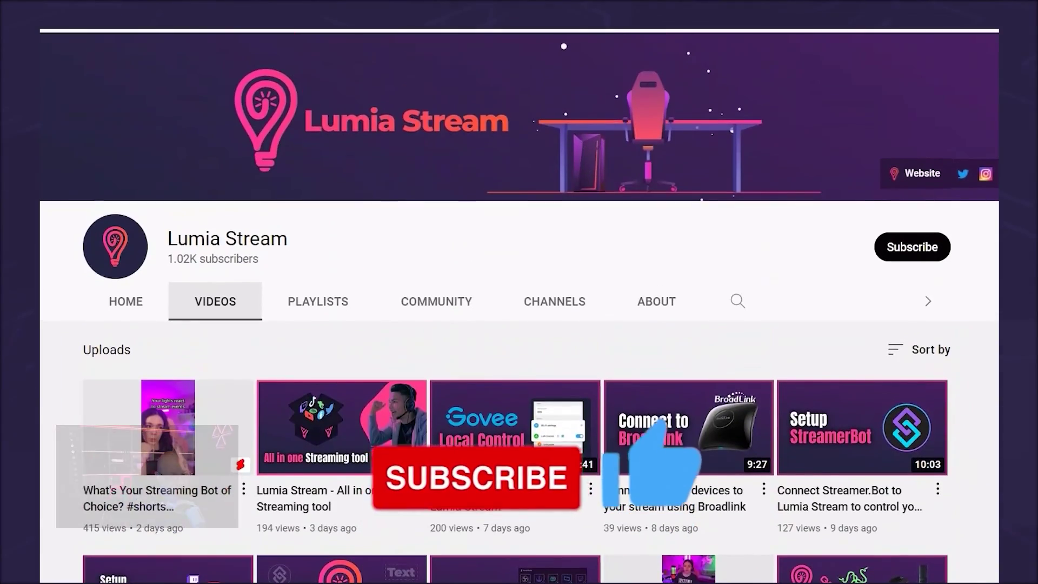